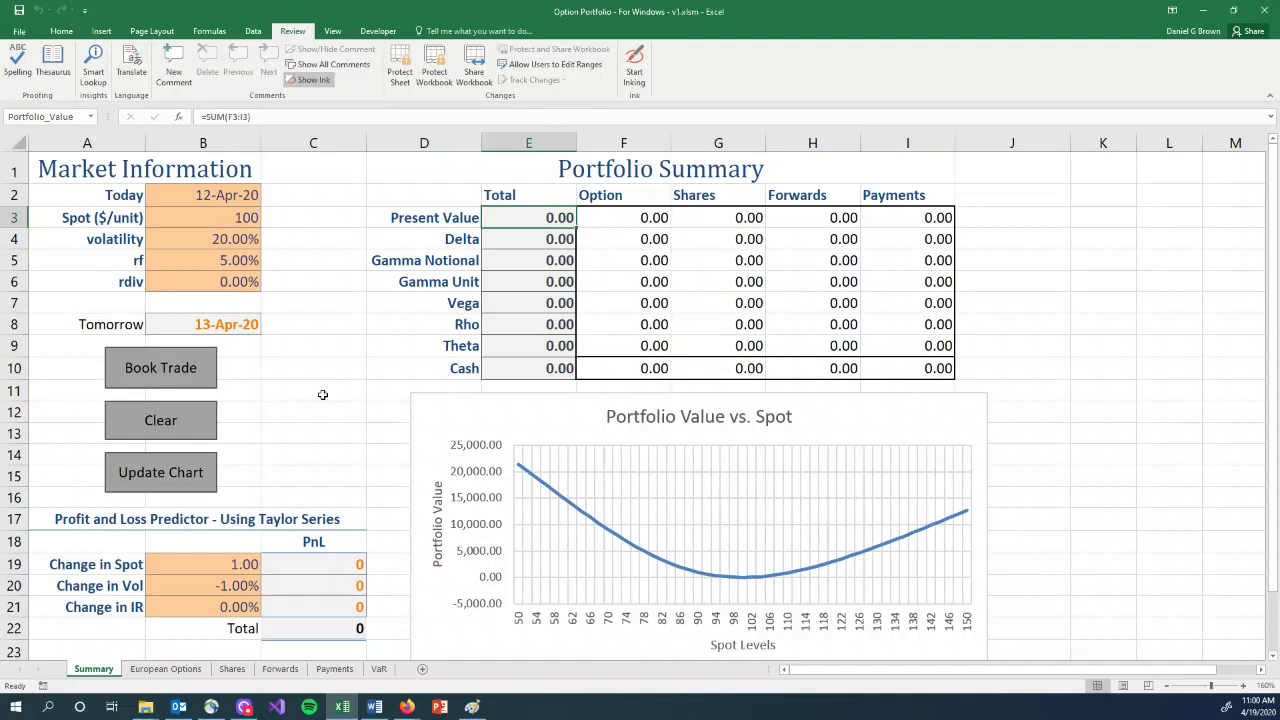
Book -1000 put options at the 5.573526 fair value, giving option PV -5,573.53 and delta 363.17
left_click(207, 380)
left_click(585, 316)
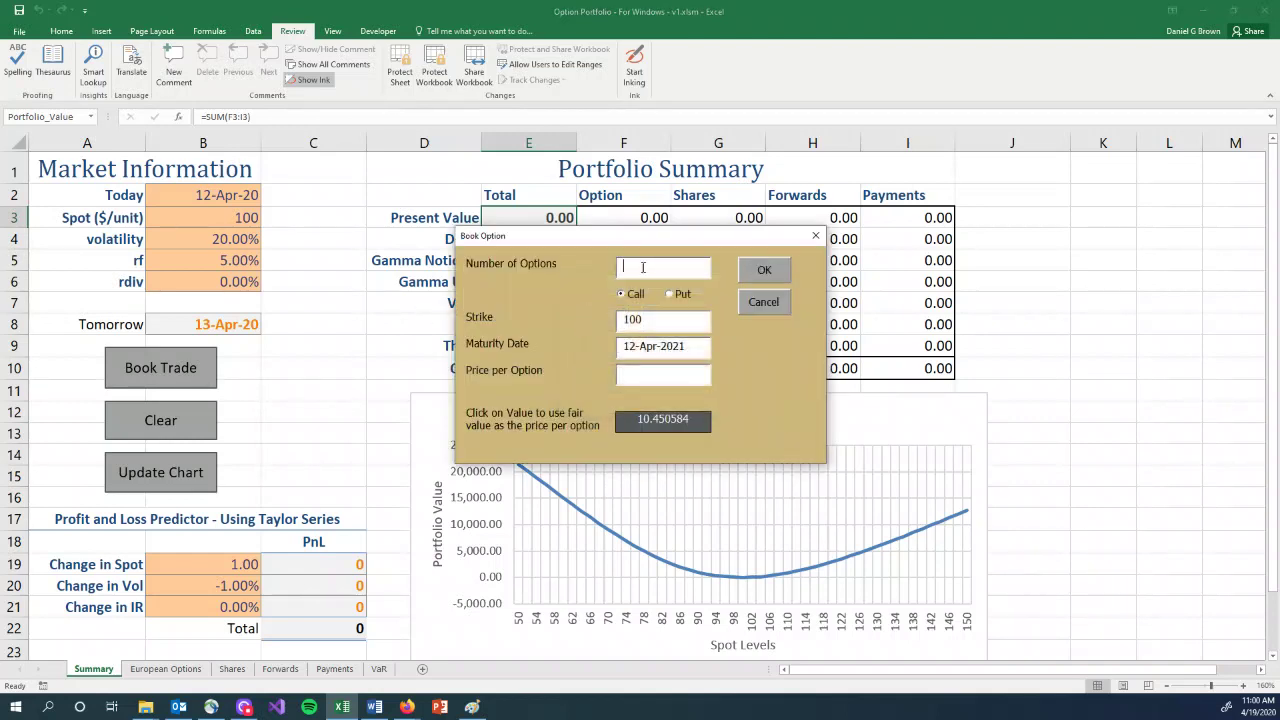
type("-1000")
left_click(678, 295)
left_click(652, 424)
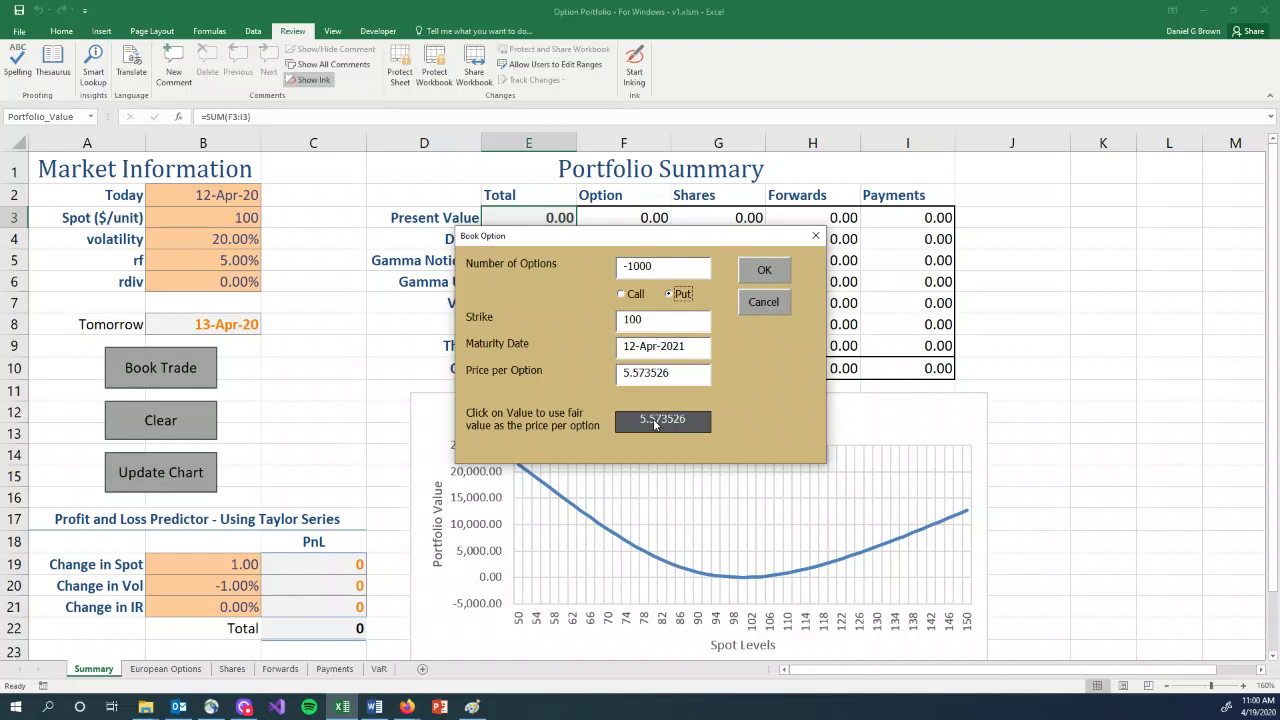
left_click(746, 270)
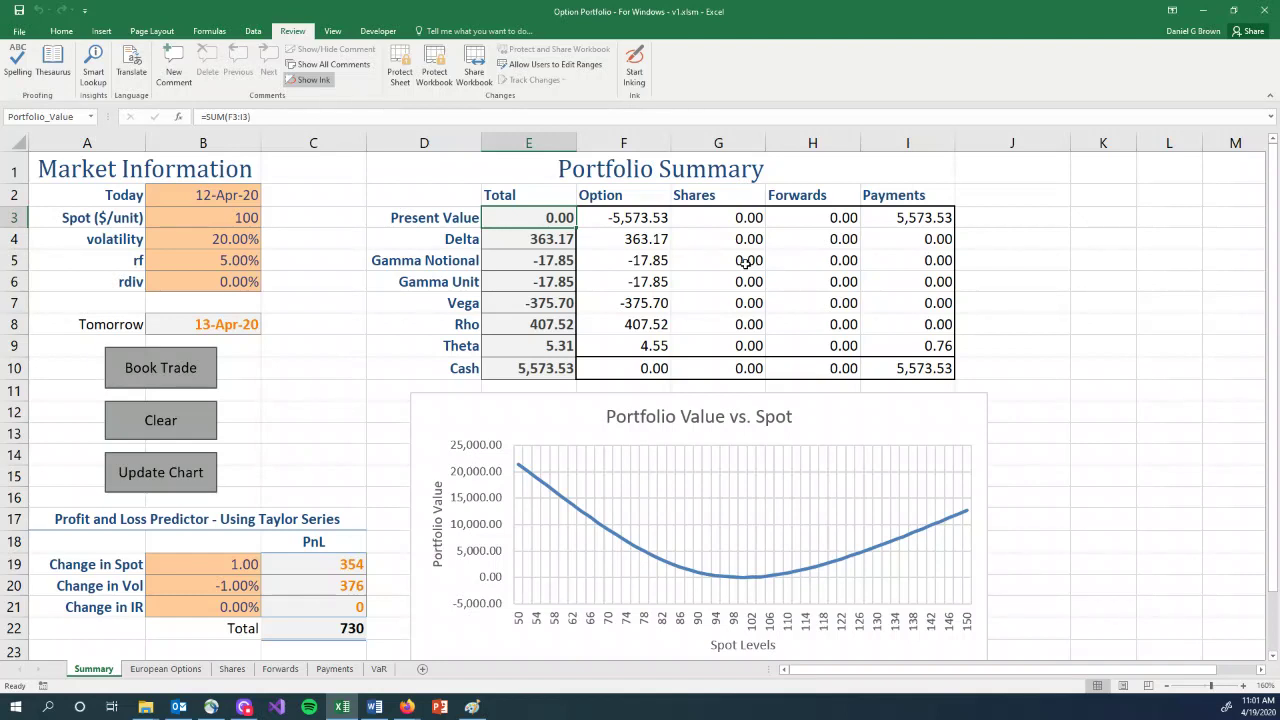
left_click(621, 213)
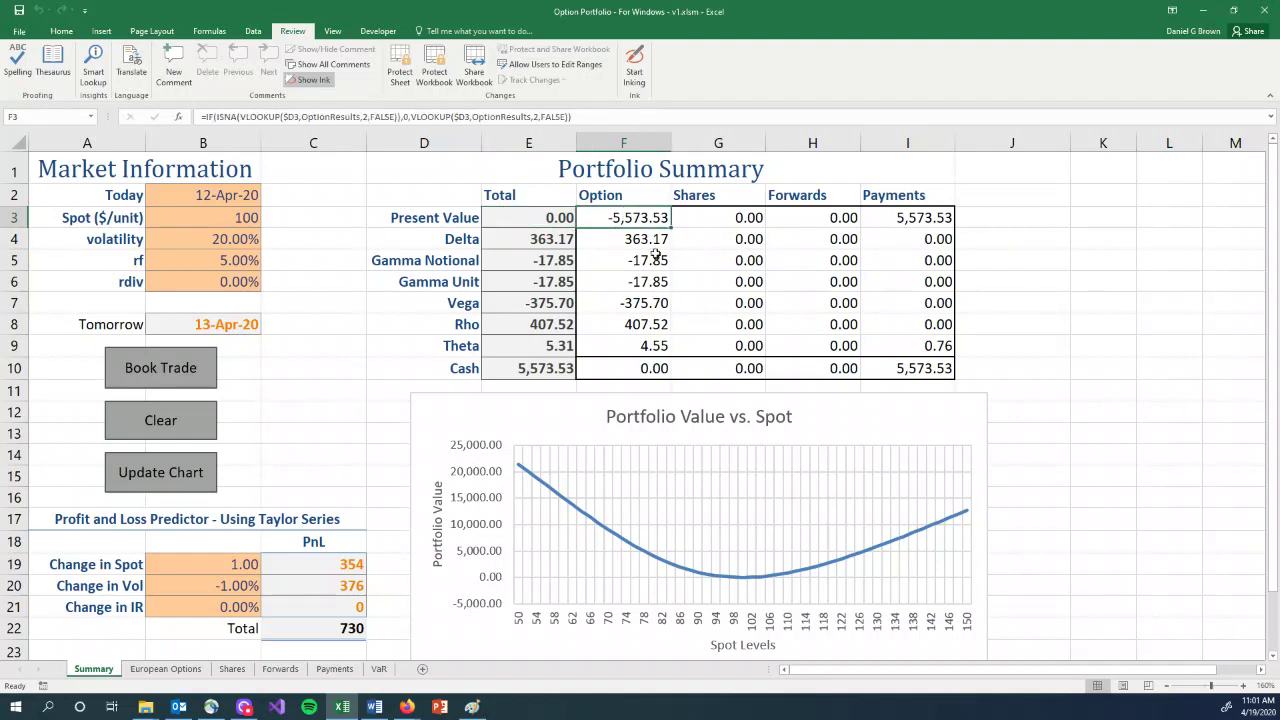
left_click(931, 218)
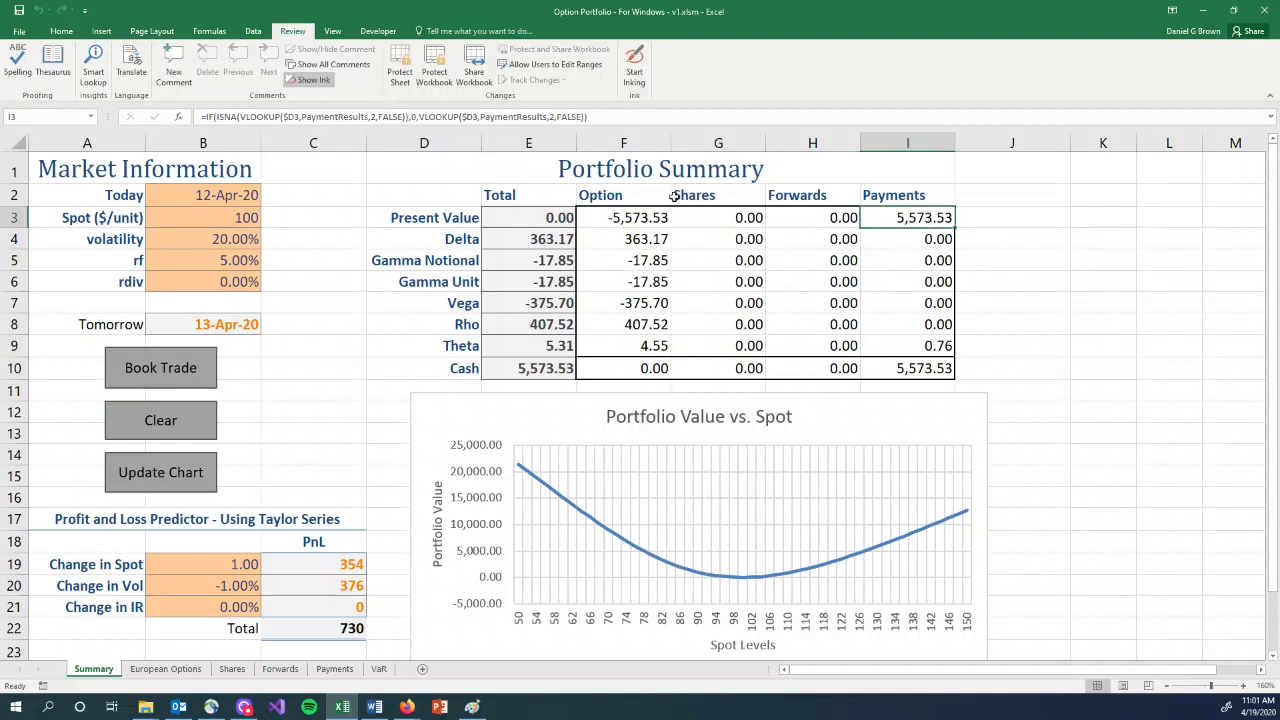
left_click(552, 220)
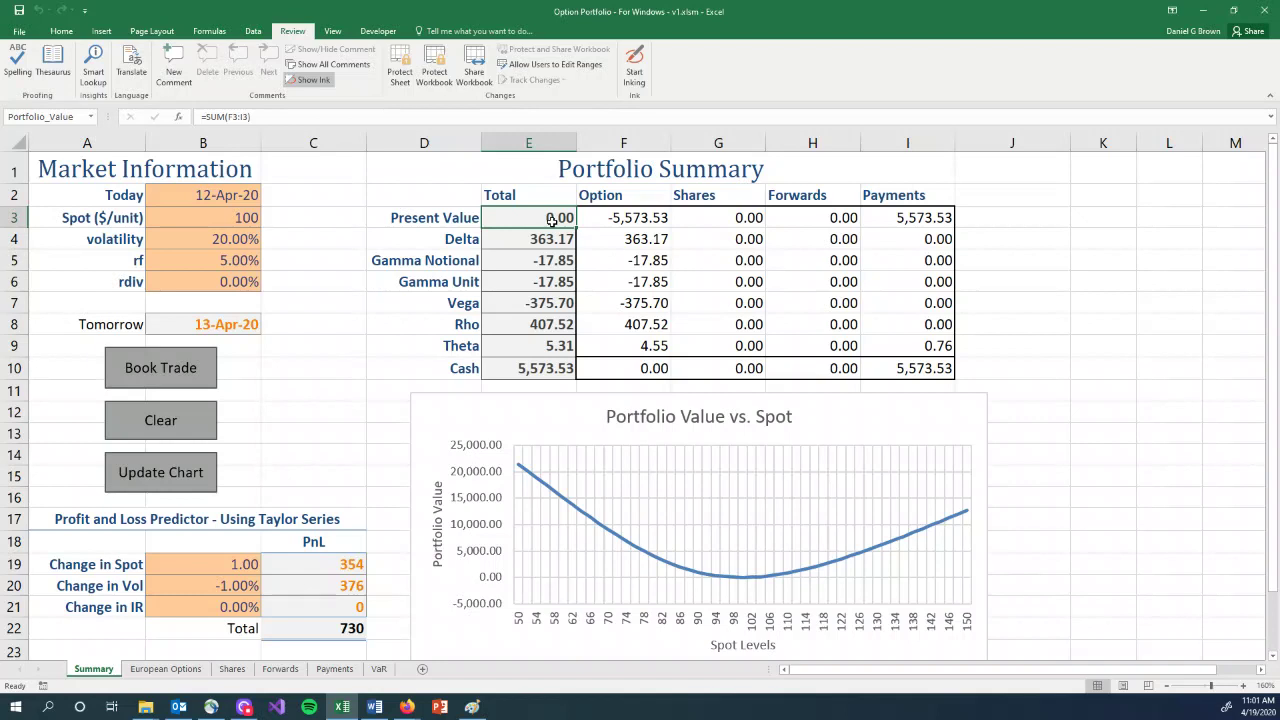
Redraw the Portfolio Value vs. Spot chart for the short puts, then inspect the I3 payments formula
left_click(211, 486)
left_click(722, 283)
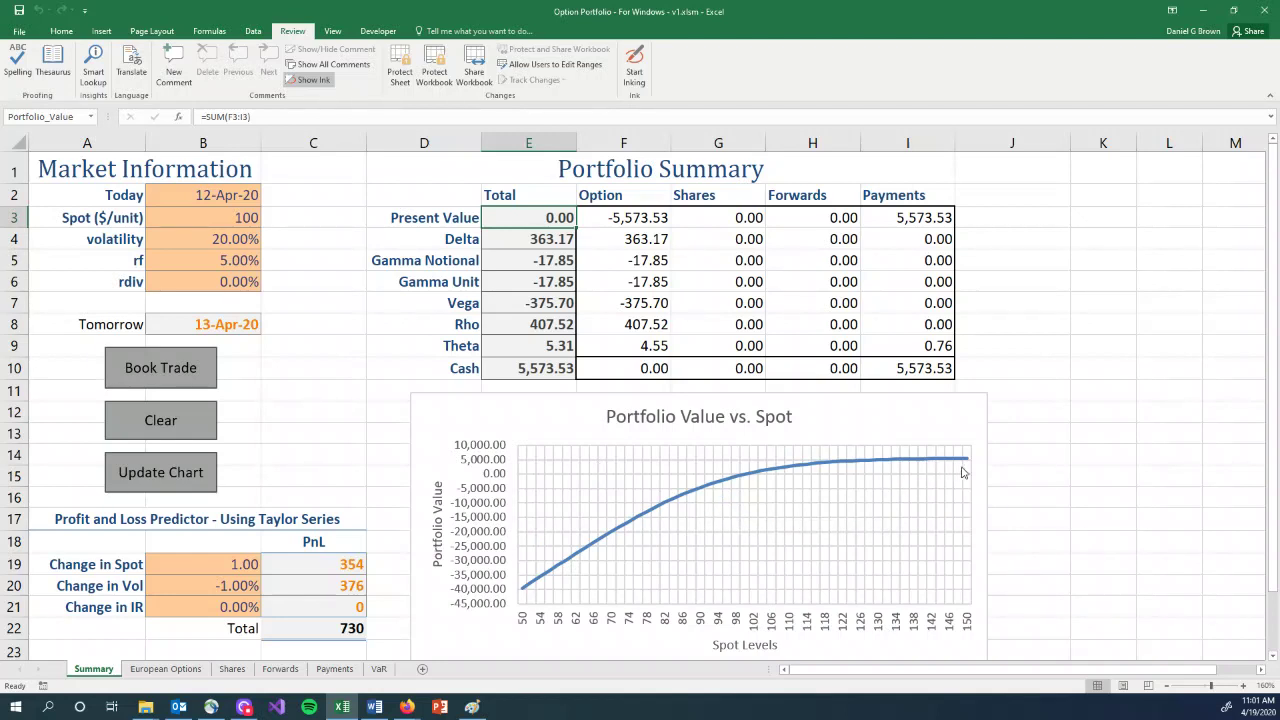
left_click(895, 213)
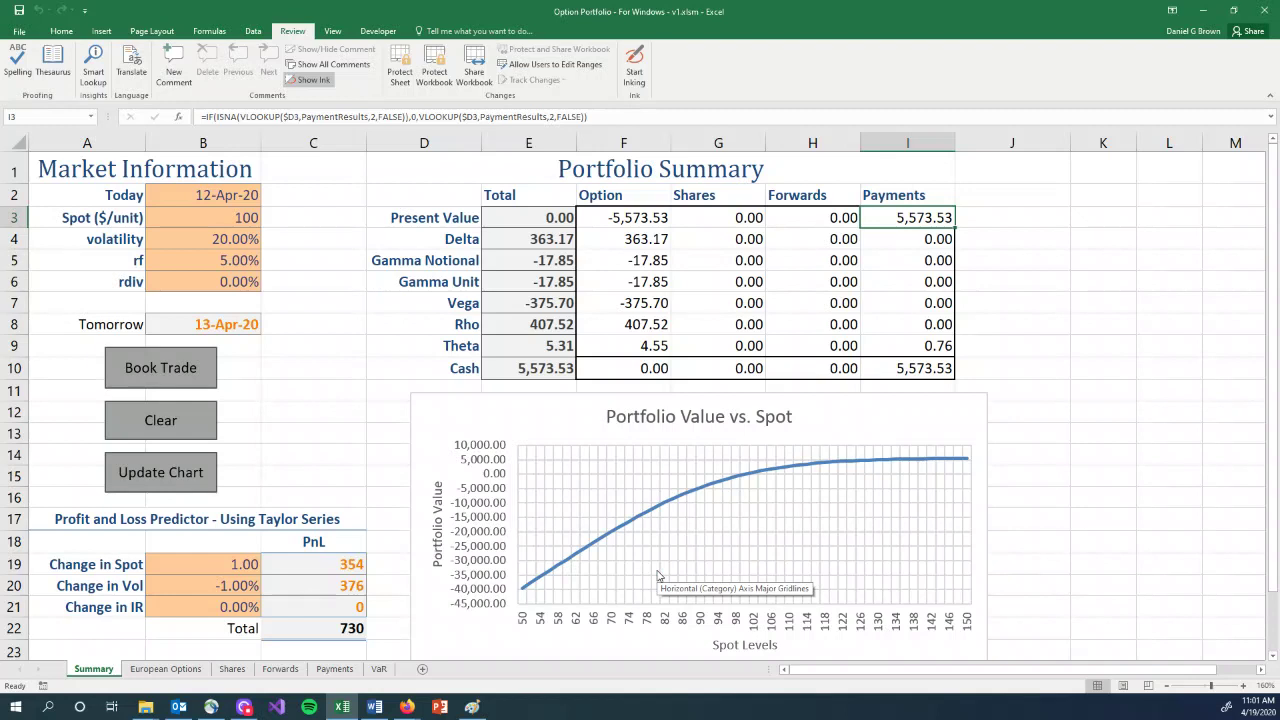
left_click(247, 217)
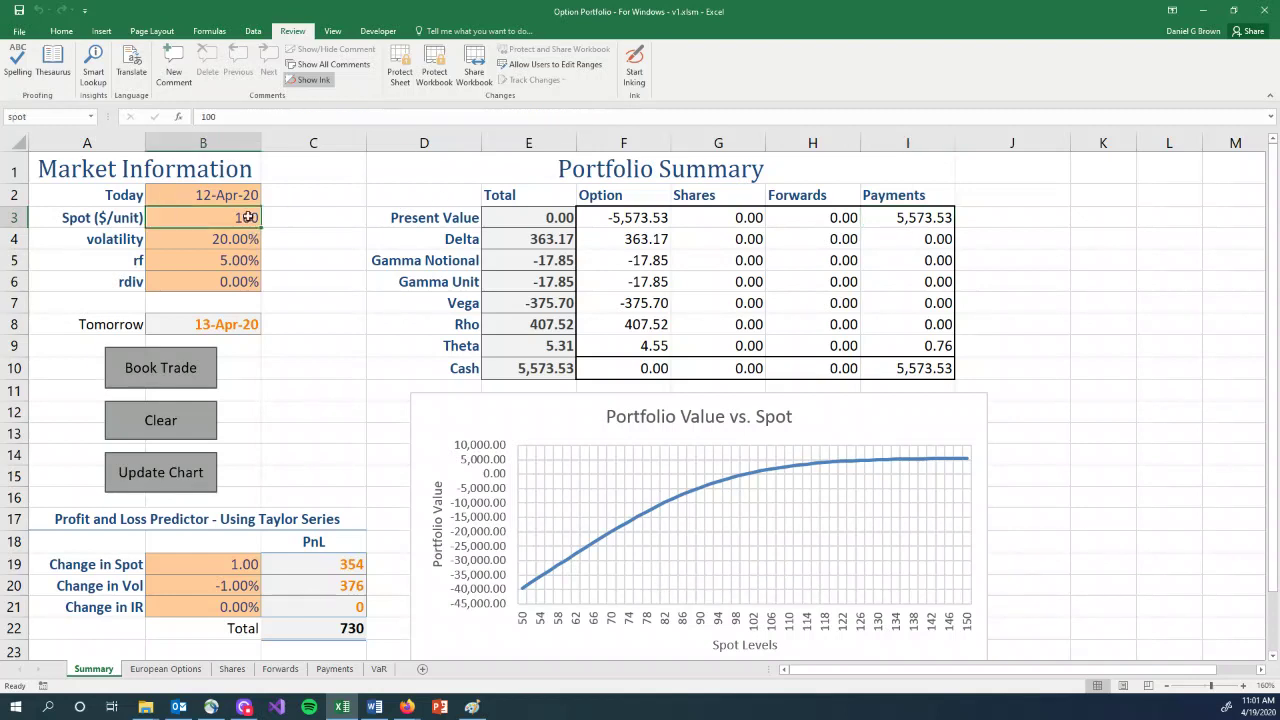
type("99")
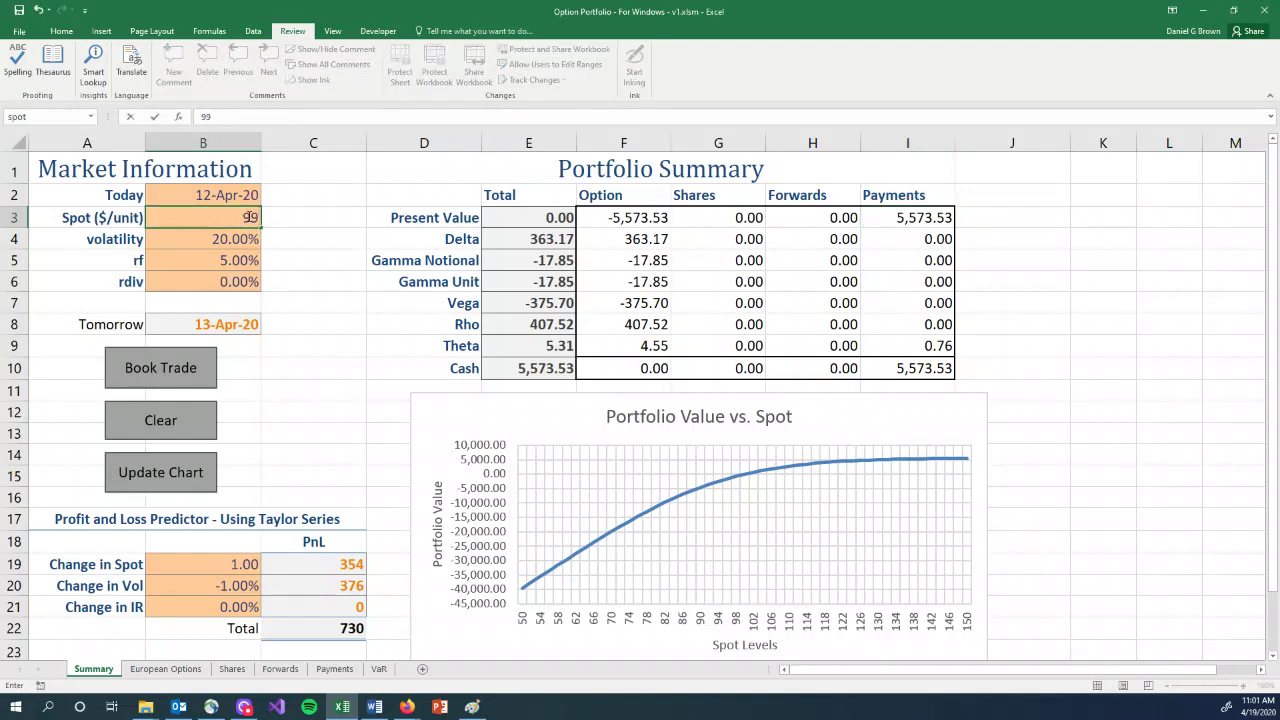
key("Return")
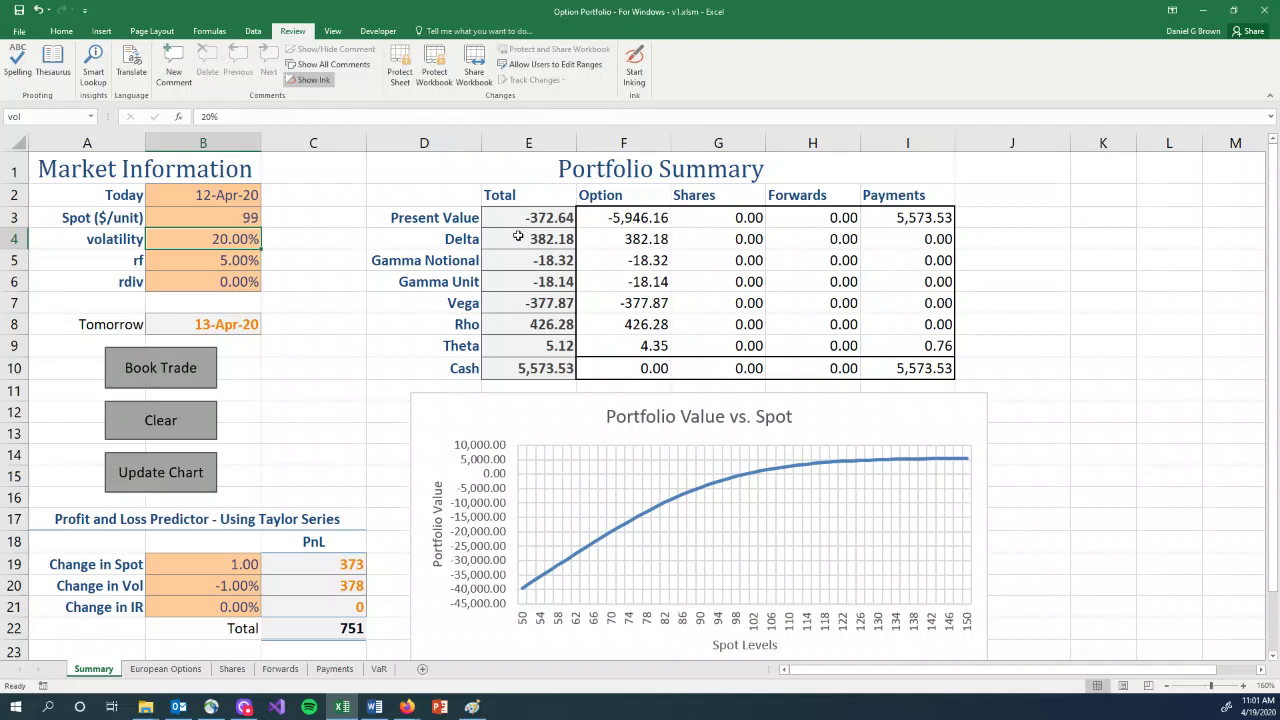
left_click(227, 217)
type("1")
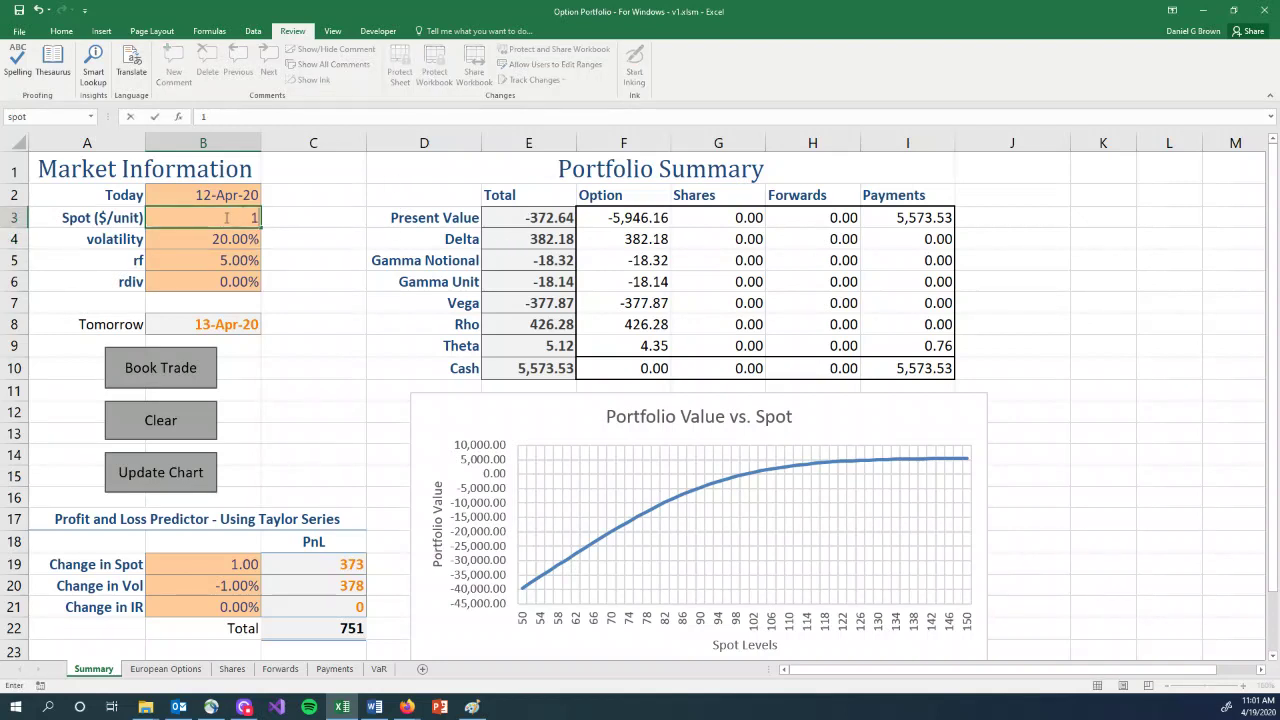
type("00")
key("Return")
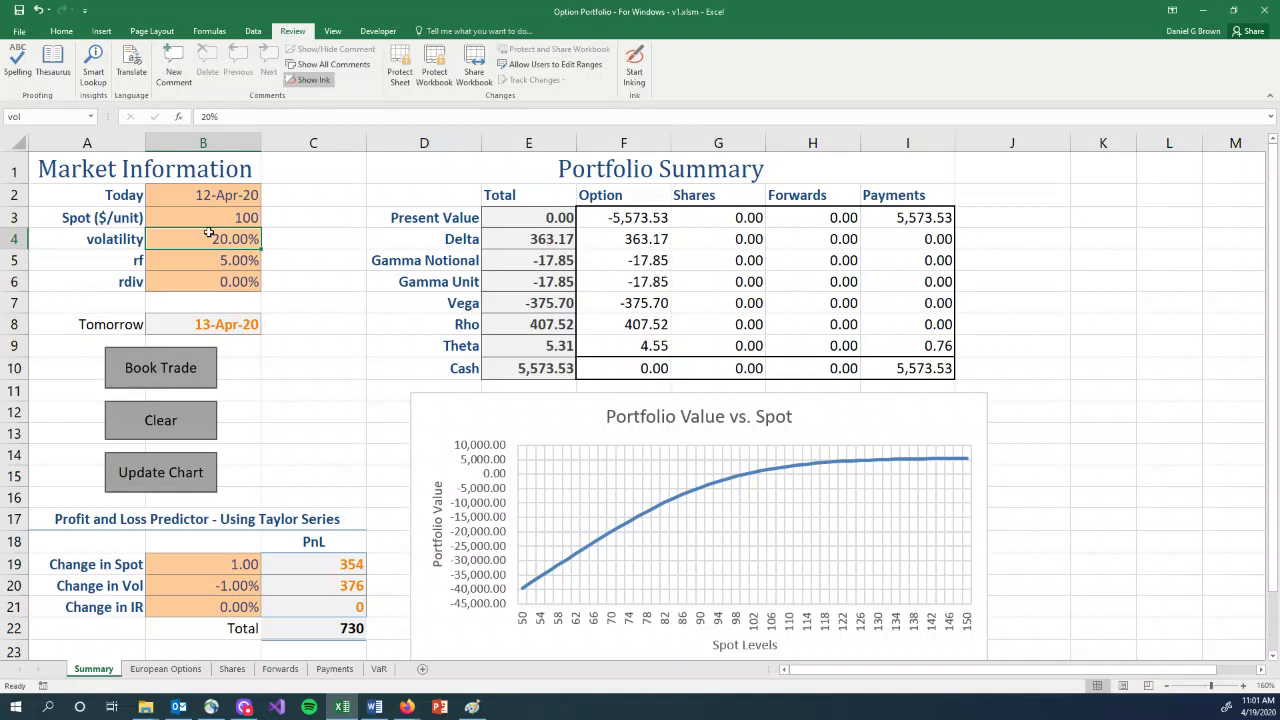
Short 363.17 shares at 100 as a delta hedge, bringing PnL total to 367
left_click(120, 378)
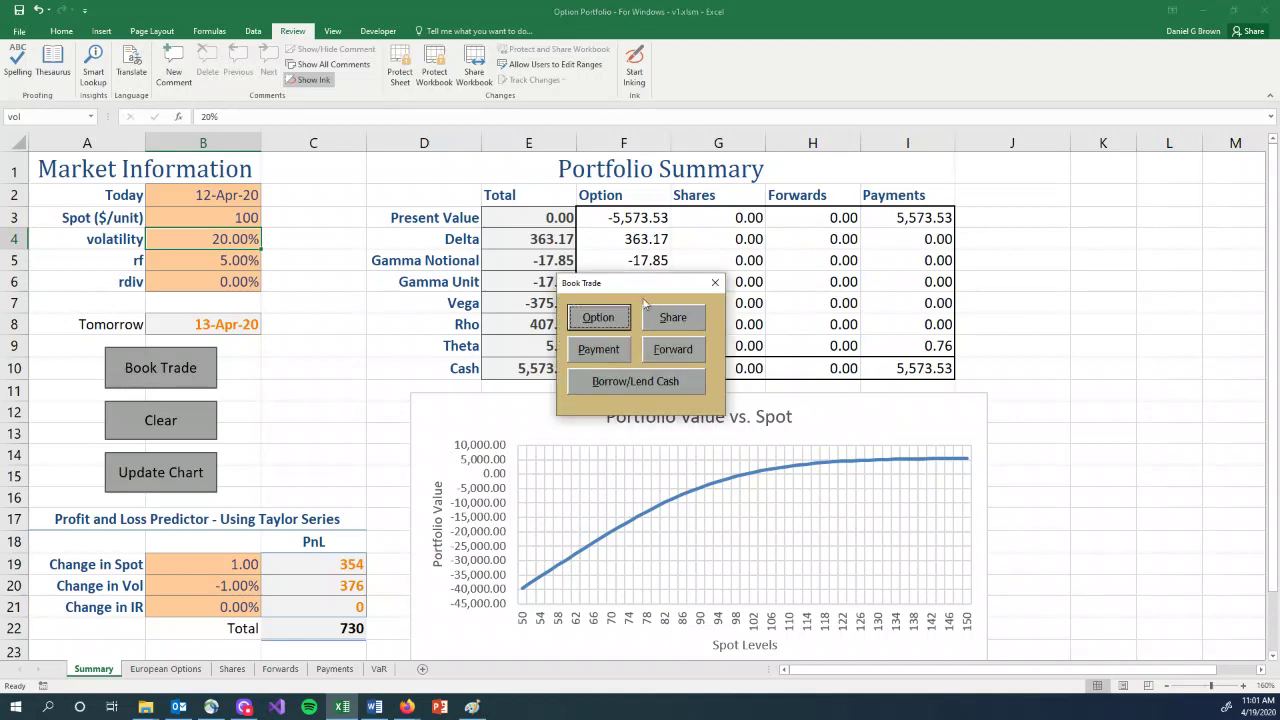
left_click(669, 317)
left_click_drag(567, 298, 500, 375)
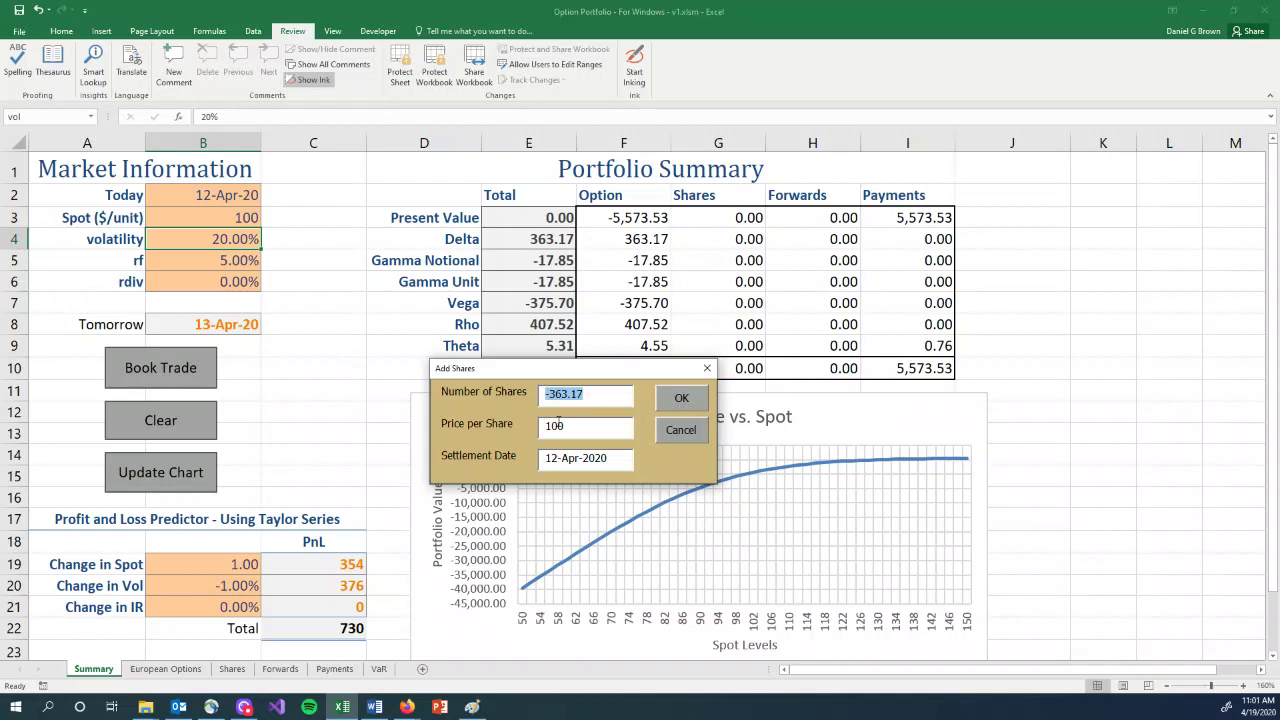
left_click(692, 404)
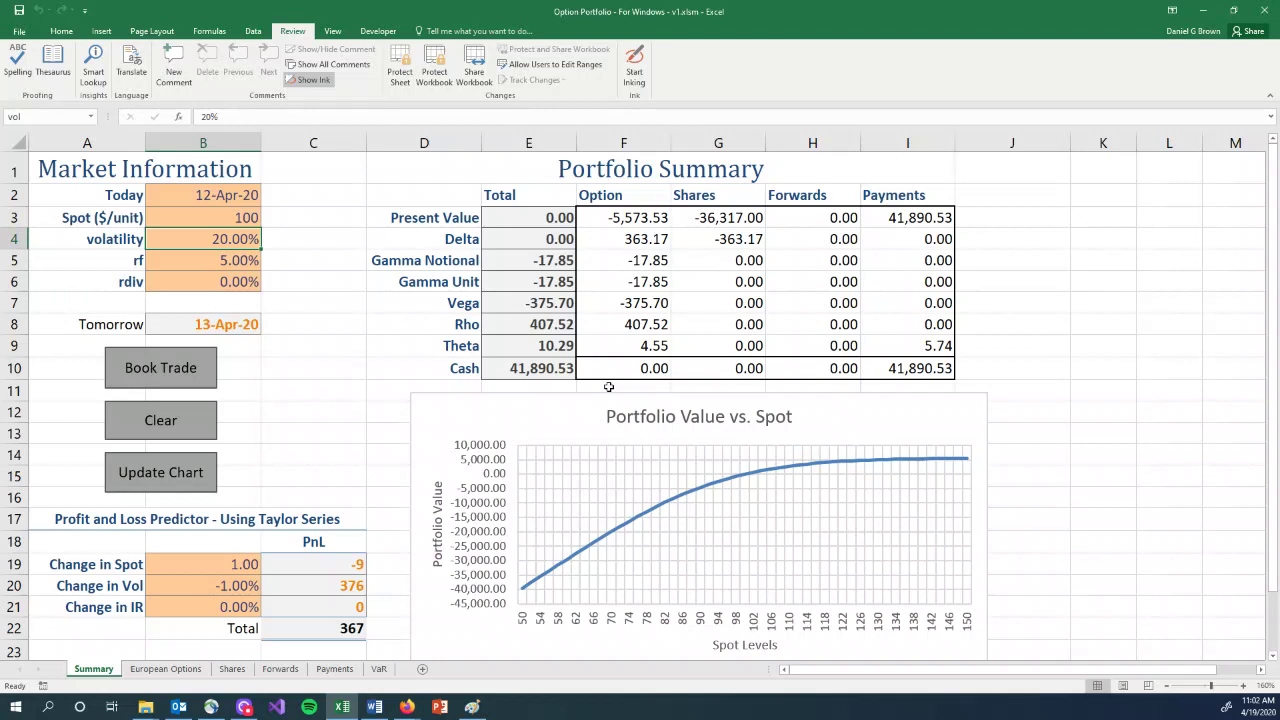
Redraw the portfolio value chart over spots 50 to 150, showing a hump peaking near spot 100
left_click(543, 215)
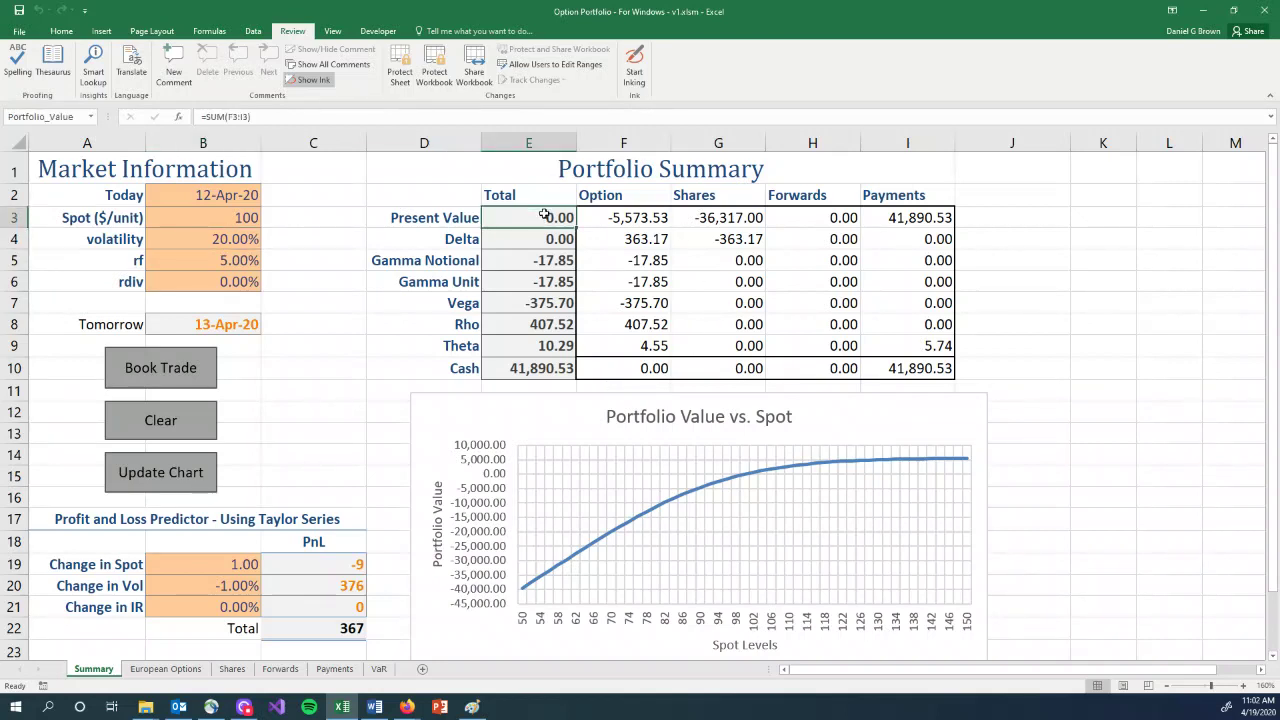
left_click(195, 476)
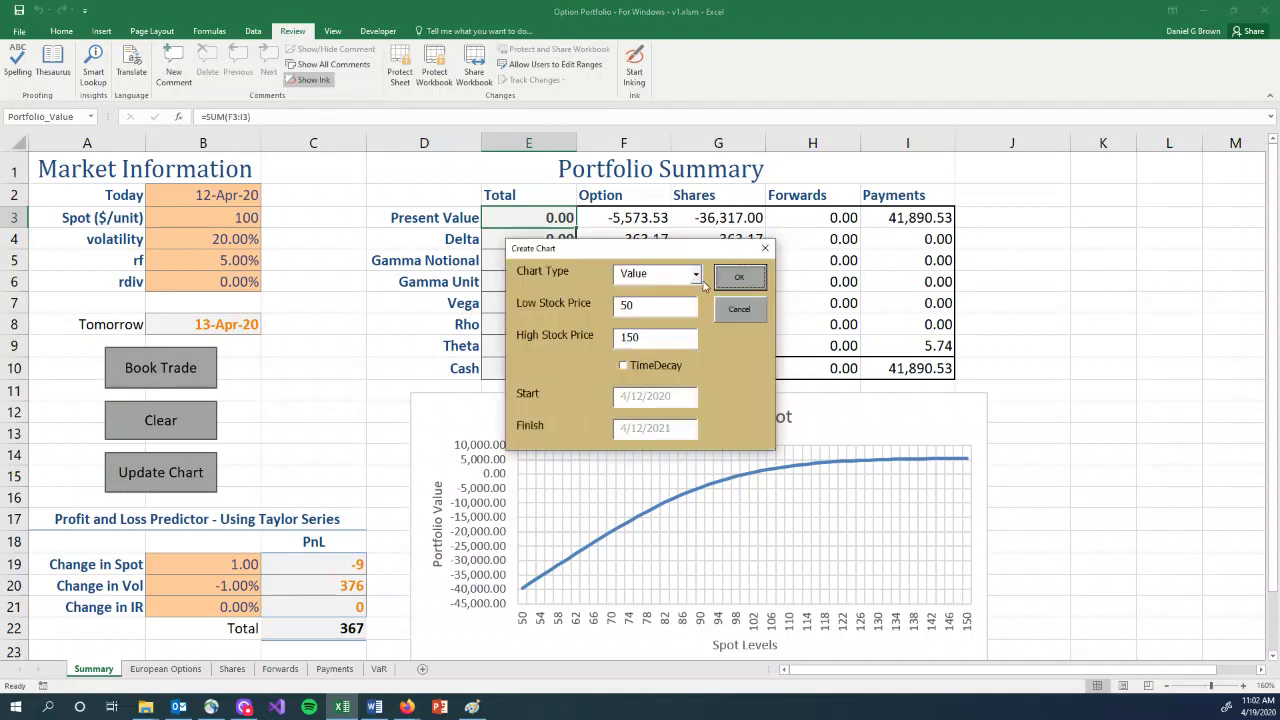
left_click(733, 280)
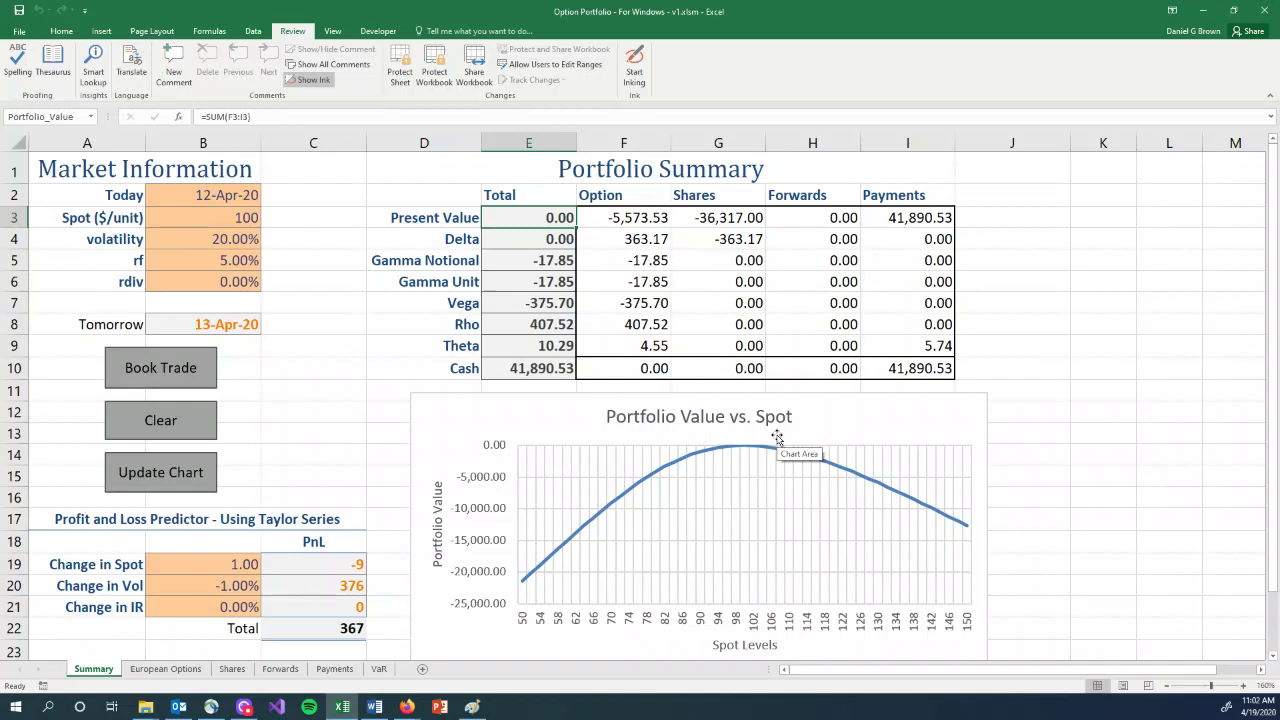
Set the spot price in B3 to 99 and check the total value in E3 and delta in E4
left_click(410, 322)
left_click(216, 210)
type("99")
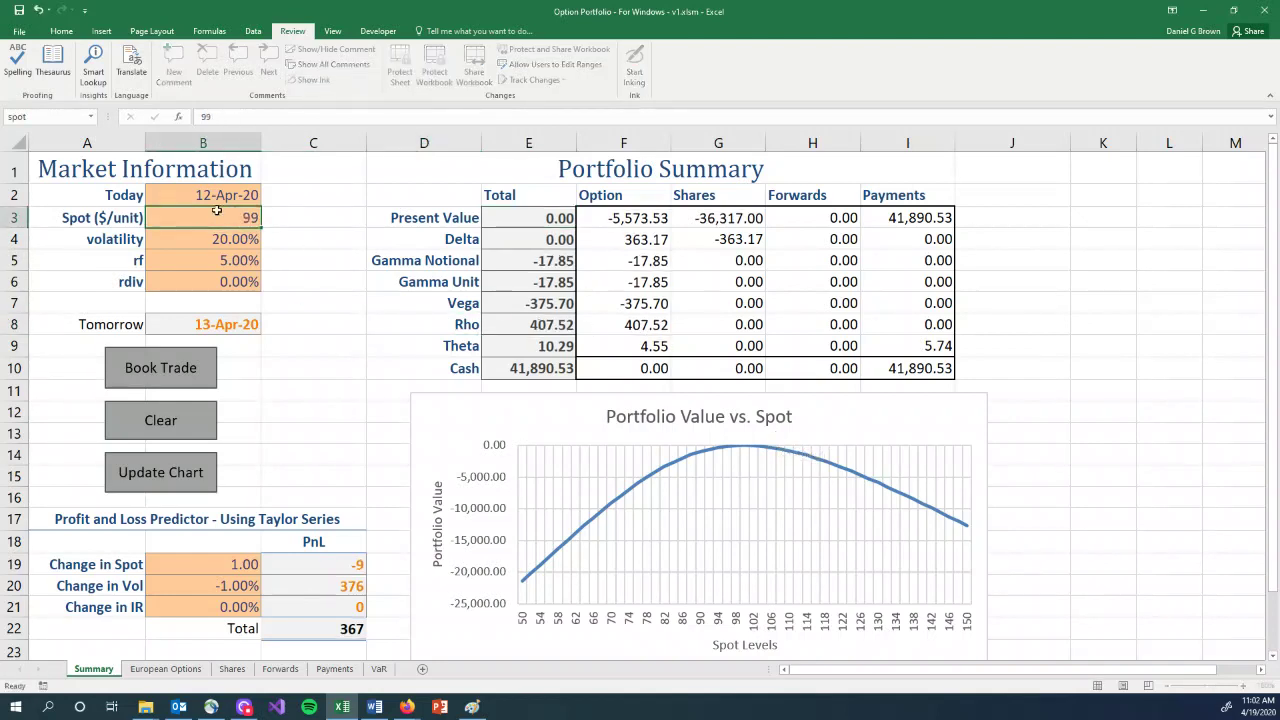
key("Return")
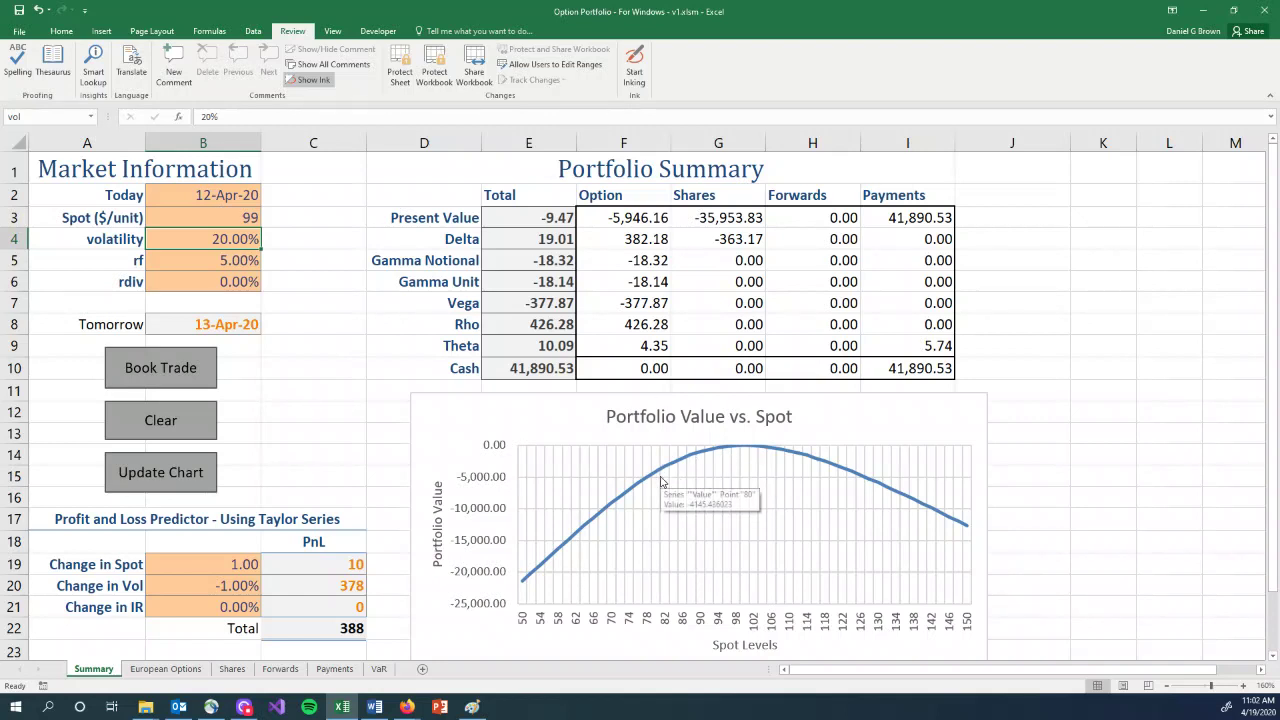
left_click(539, 221)
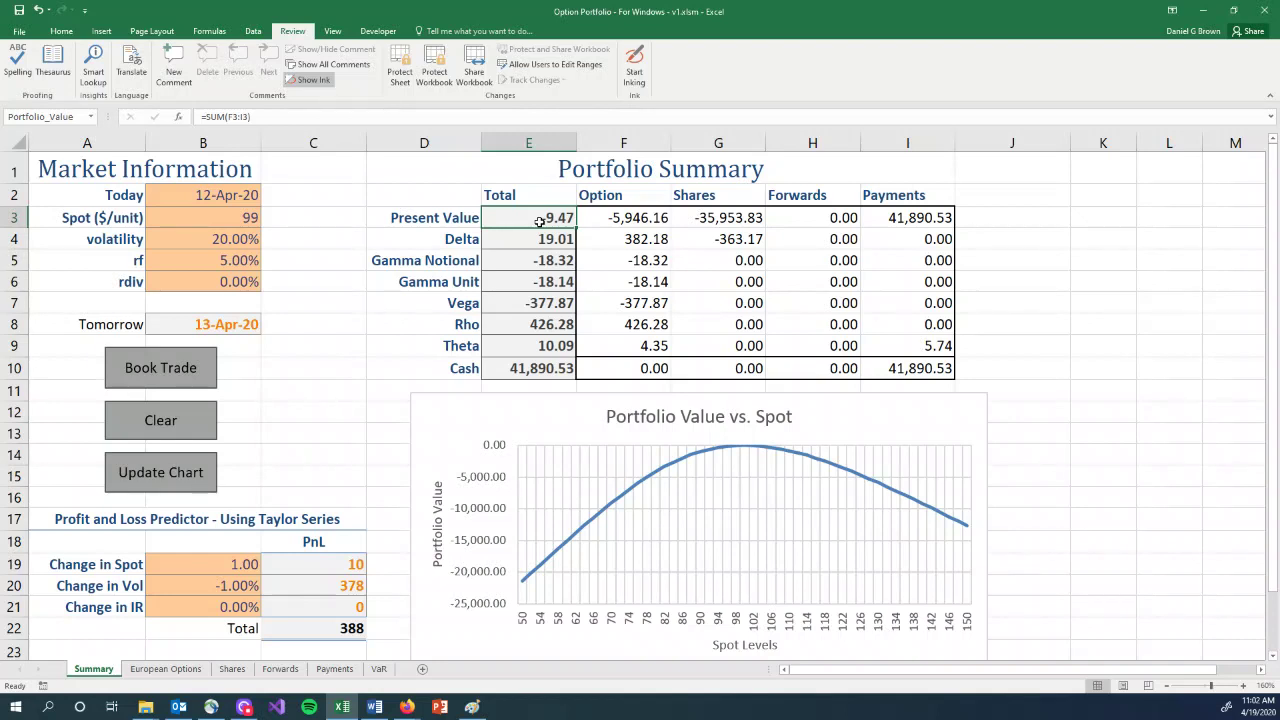
left_click(195, 211)
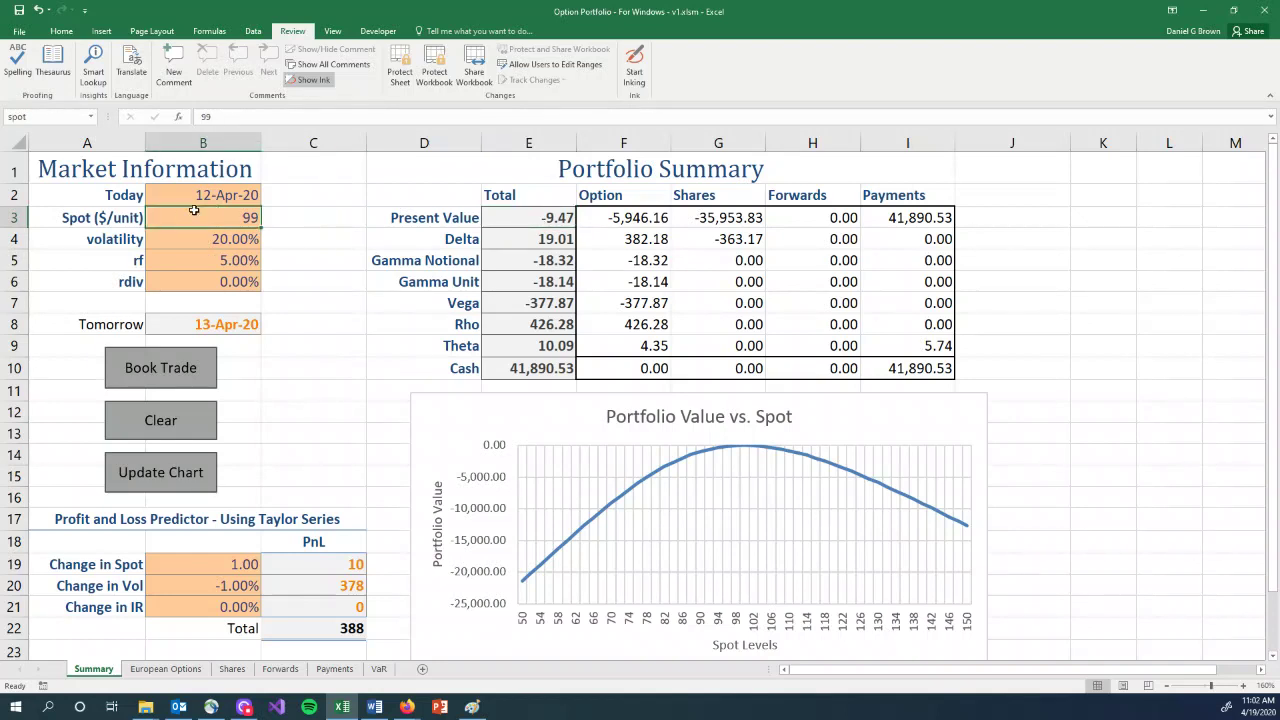
type("100")
key("ctrl+Return")
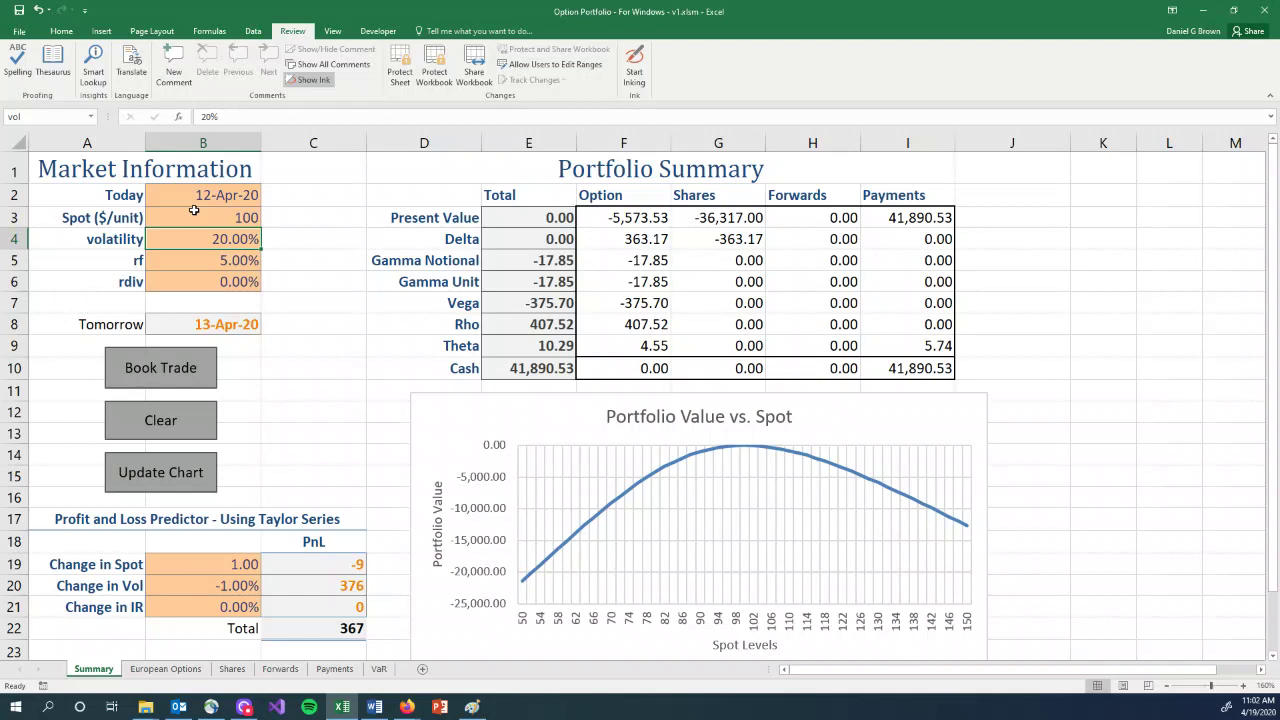
type("99")
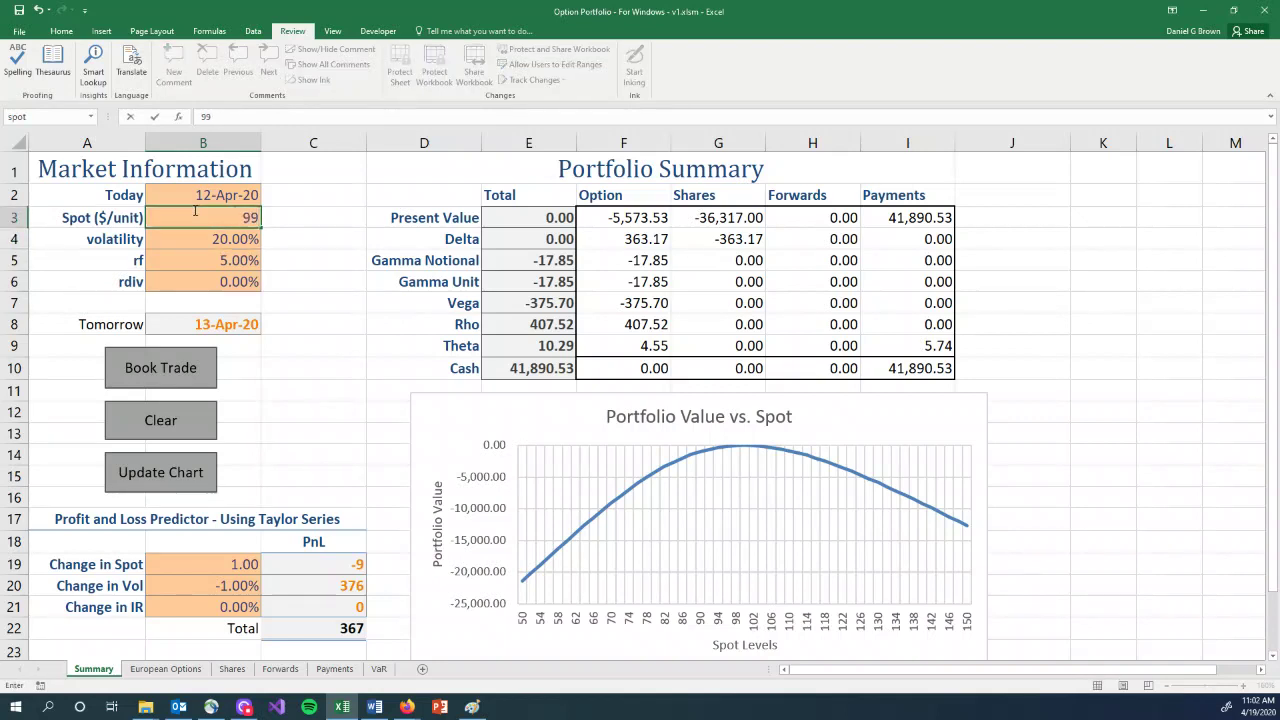
key("Return")
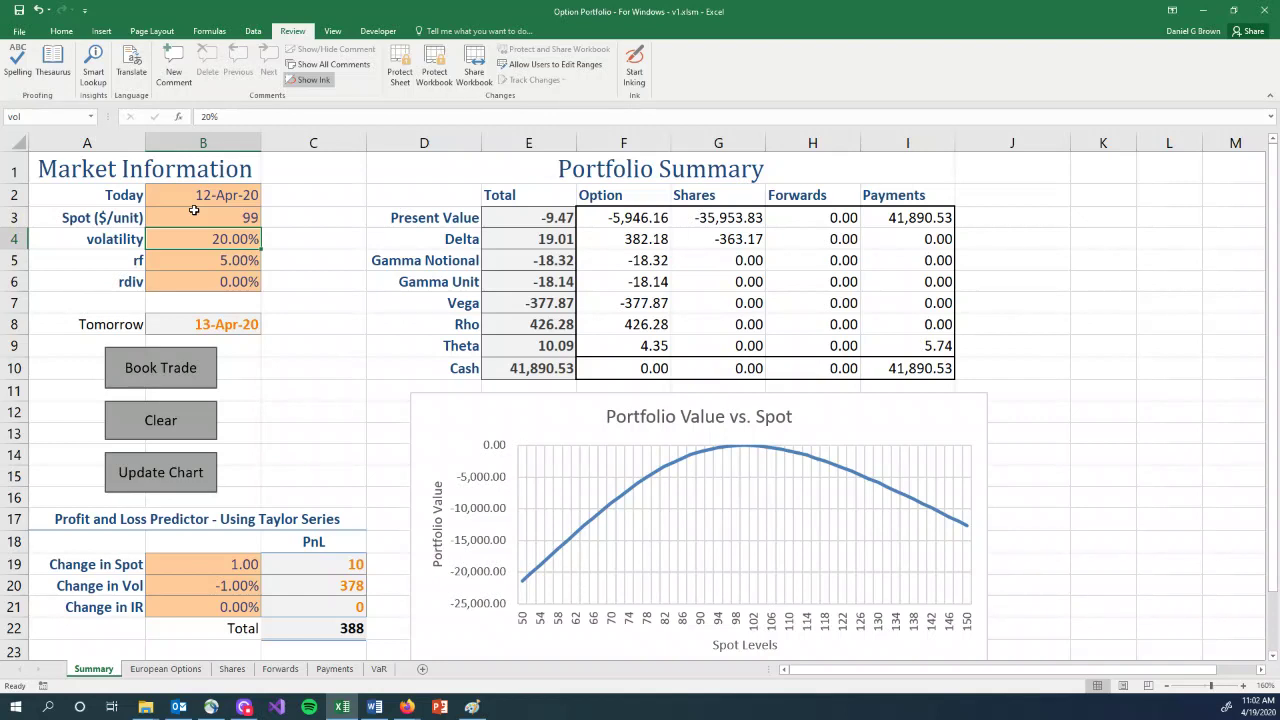
left_click(532, 236)
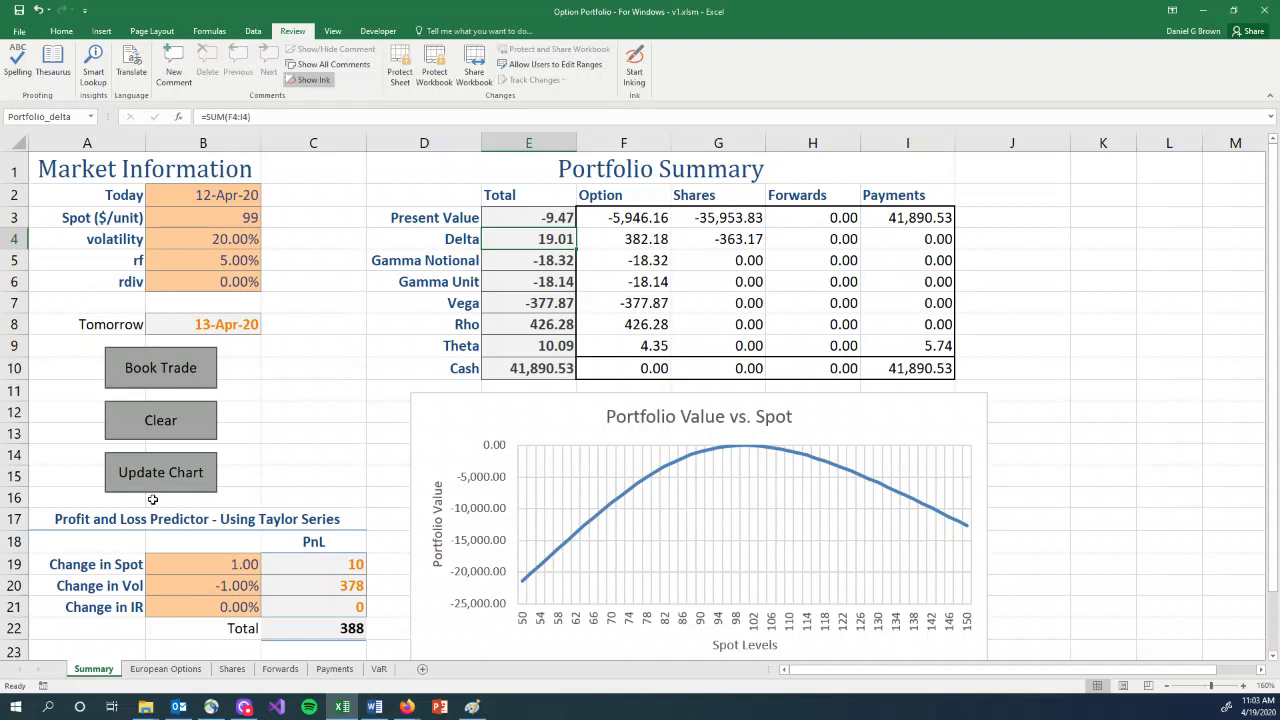
Sell 19.01 more shares at 99 to return total delta to 0.00
left_click(145, 369)
left_click(655, 318)
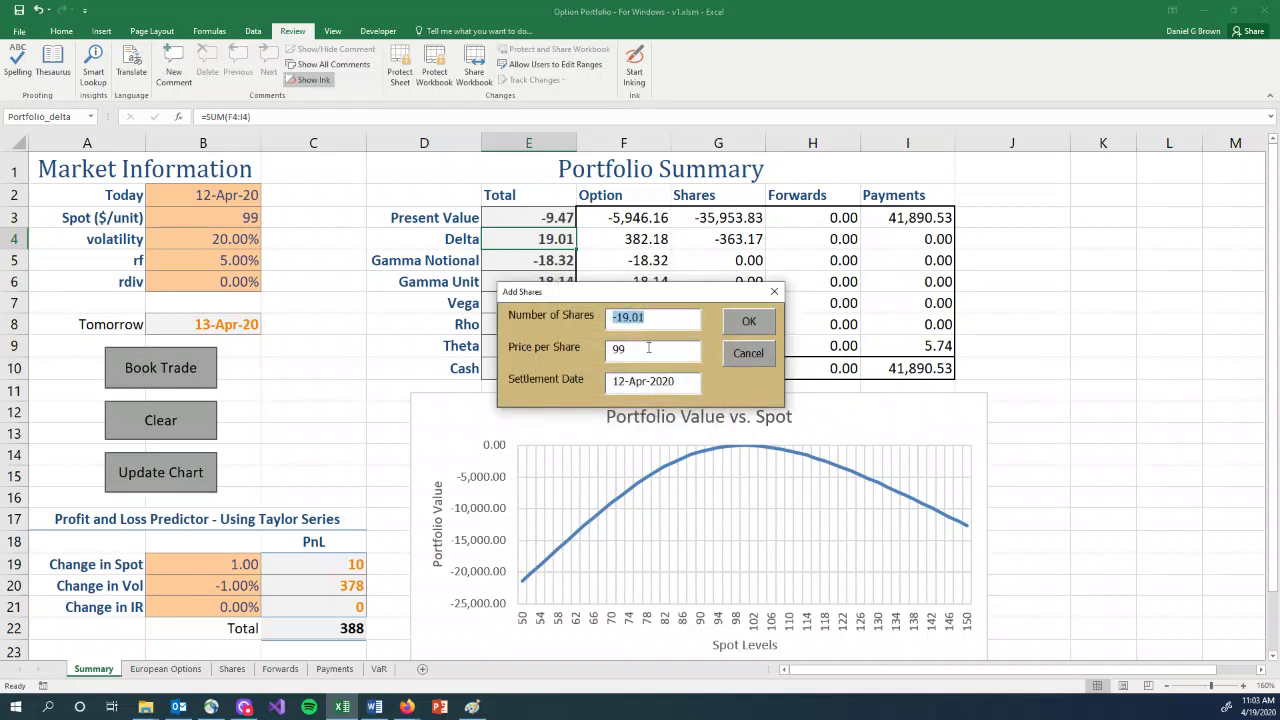
left_click(746, 321)
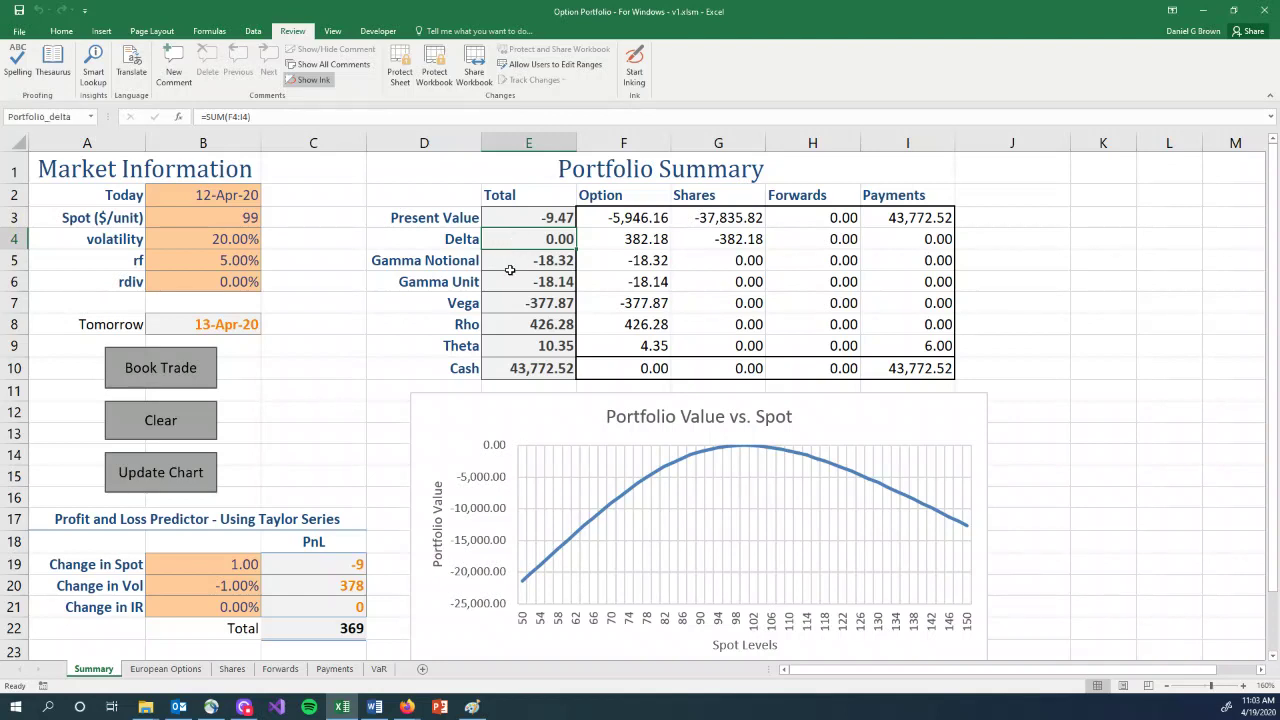
Reset the spot price in B3 to 100 and check the total value in E3
left_click(226, 217)
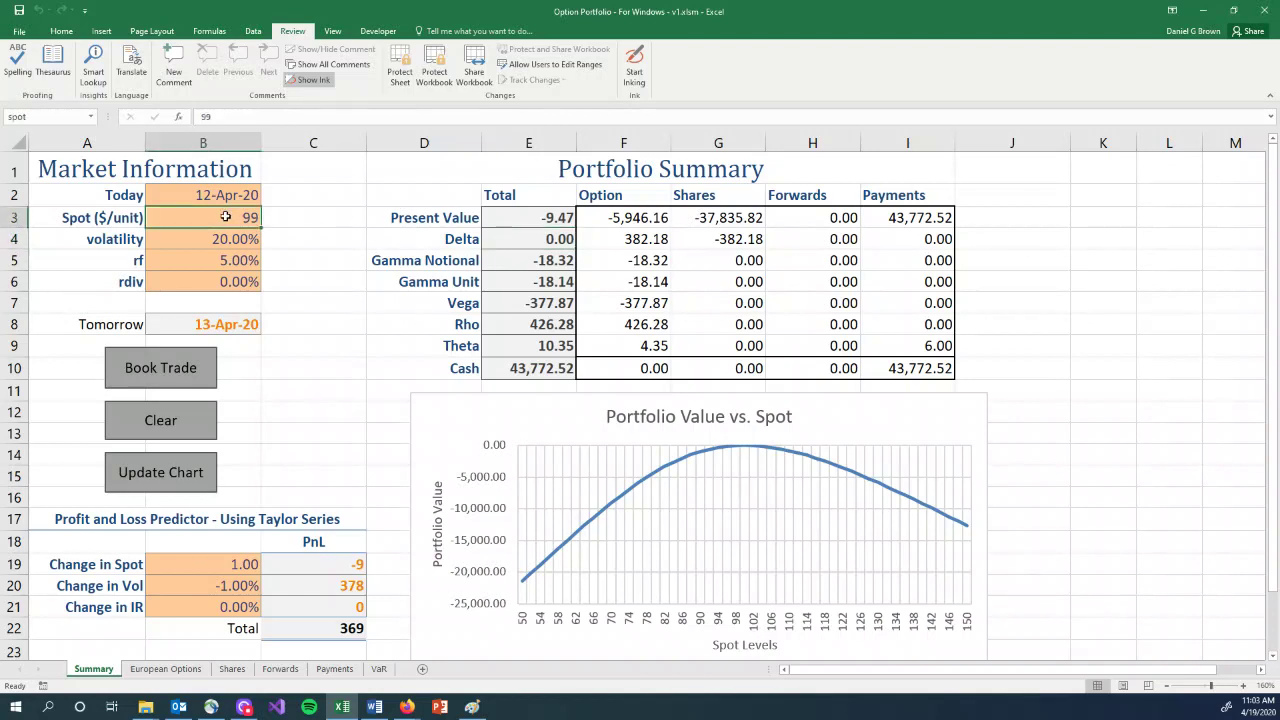
type("100")
key("Return")
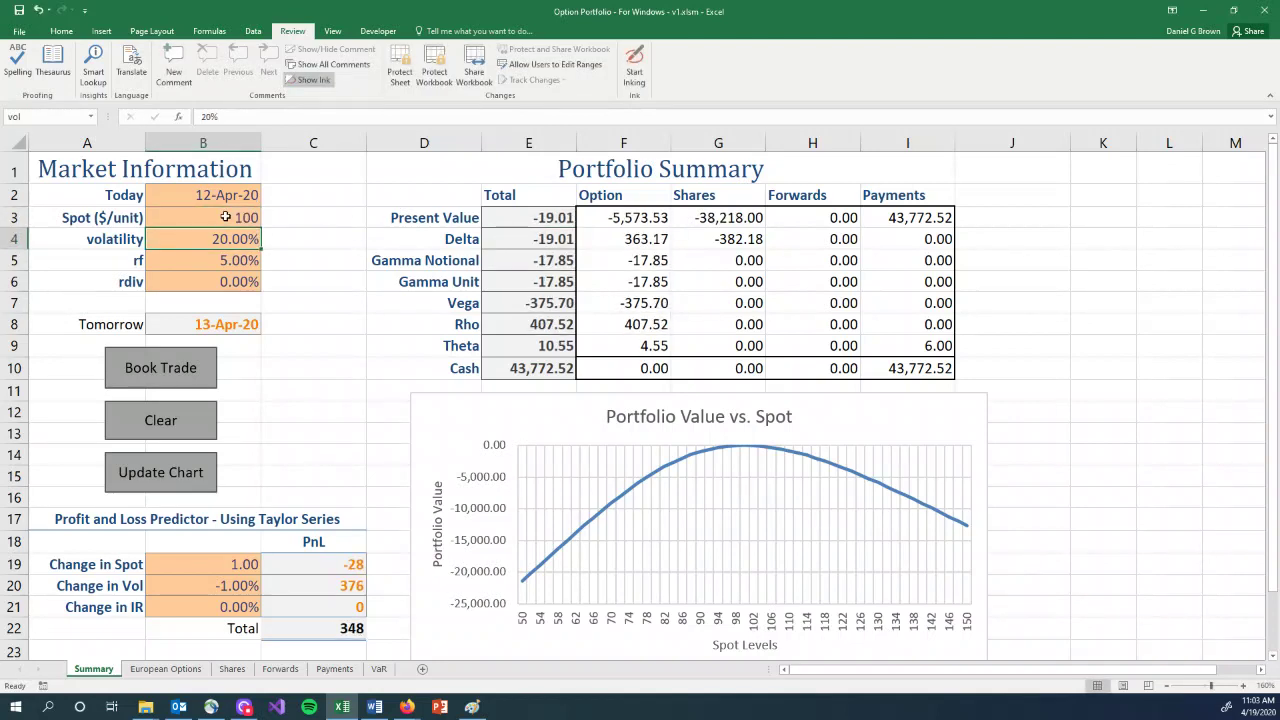
left_click(554, 217)
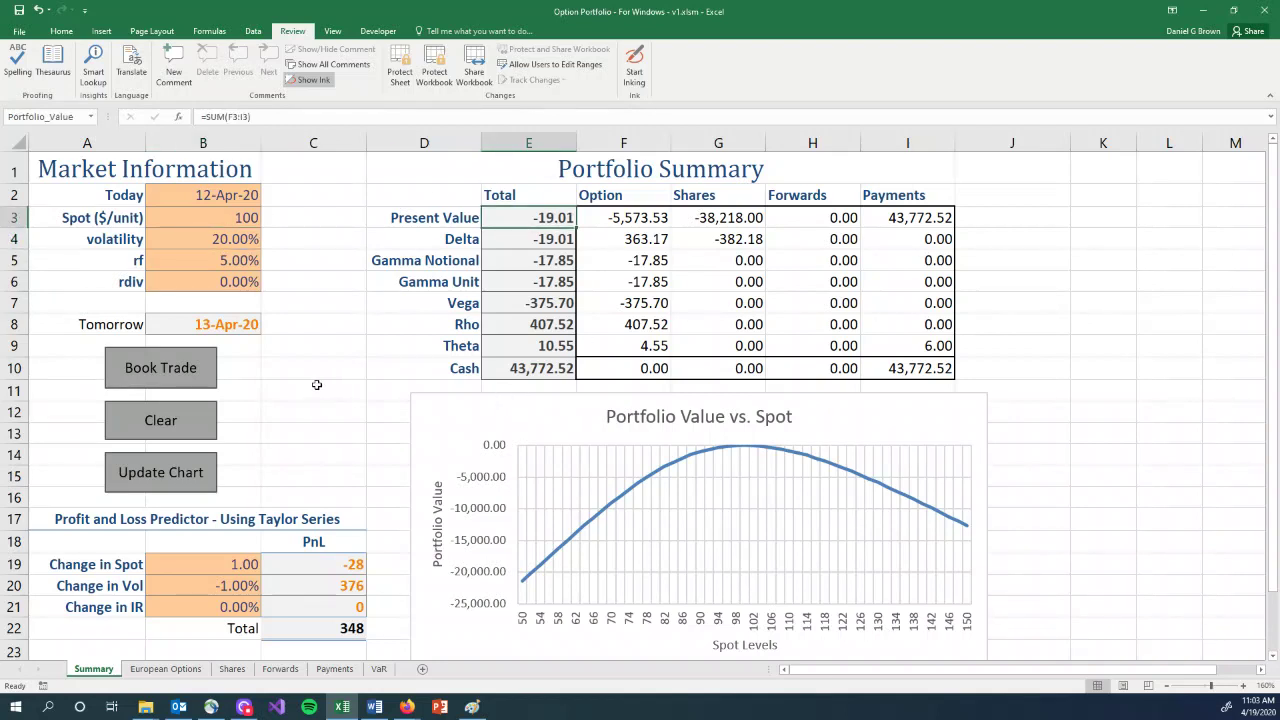
Buy back 19.01 shares at 100, restoring total delta to 0.00
left_click(184, 375)
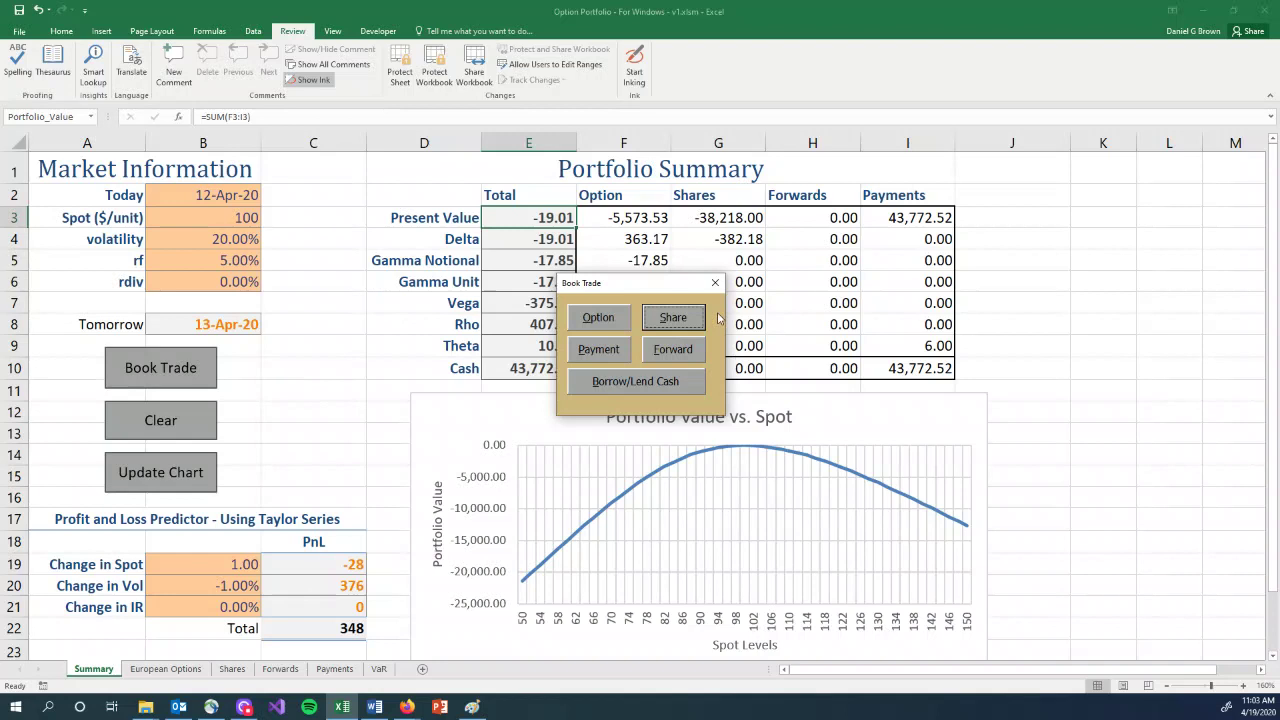
left_click(694, 314)
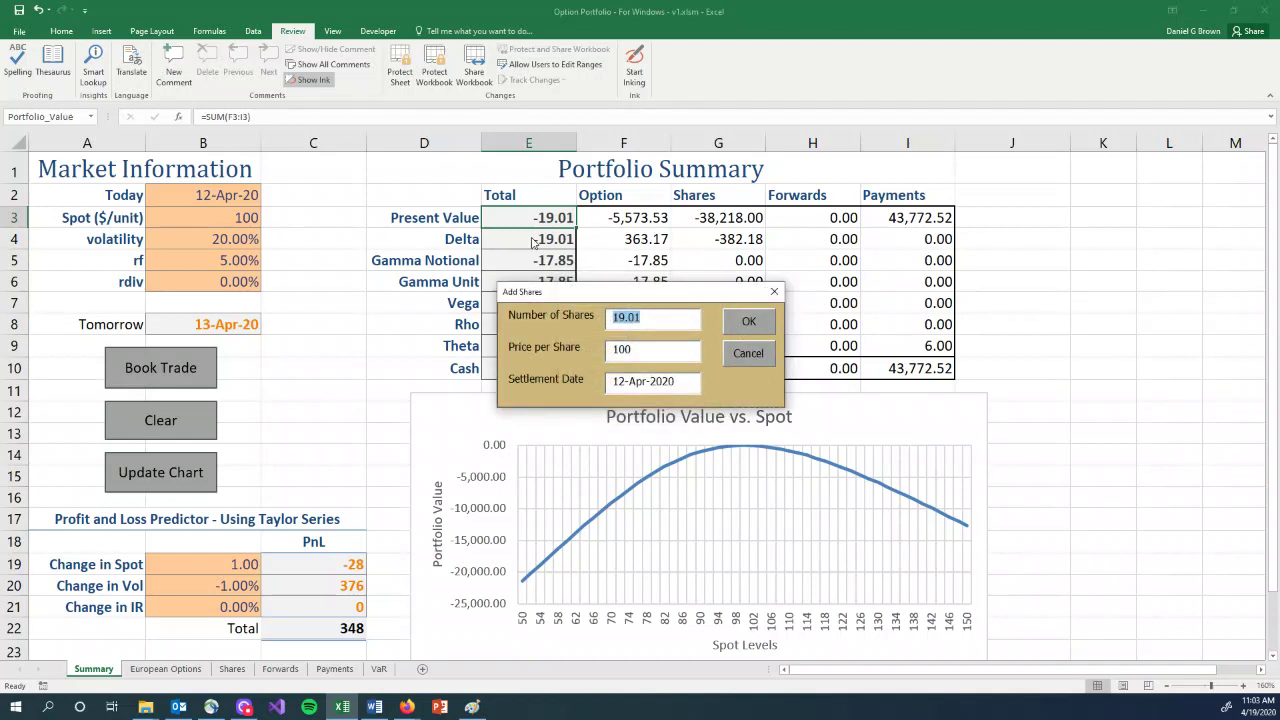
left_click(749, 322)
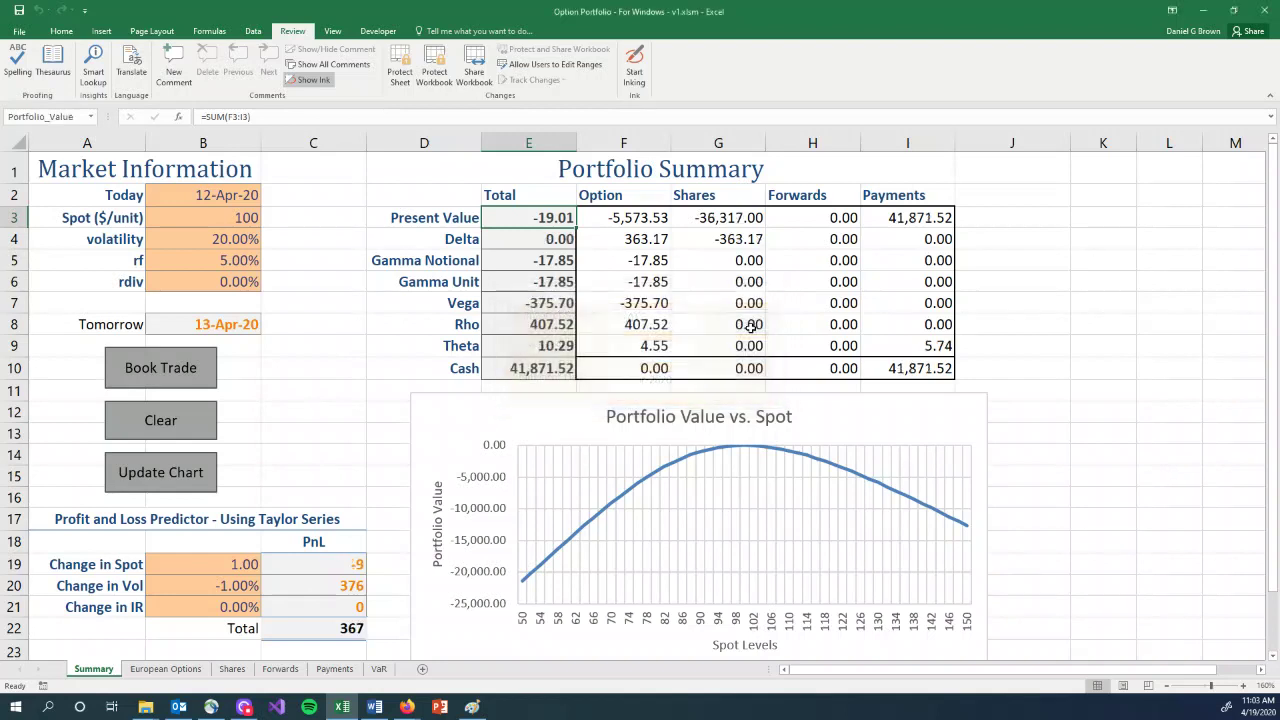